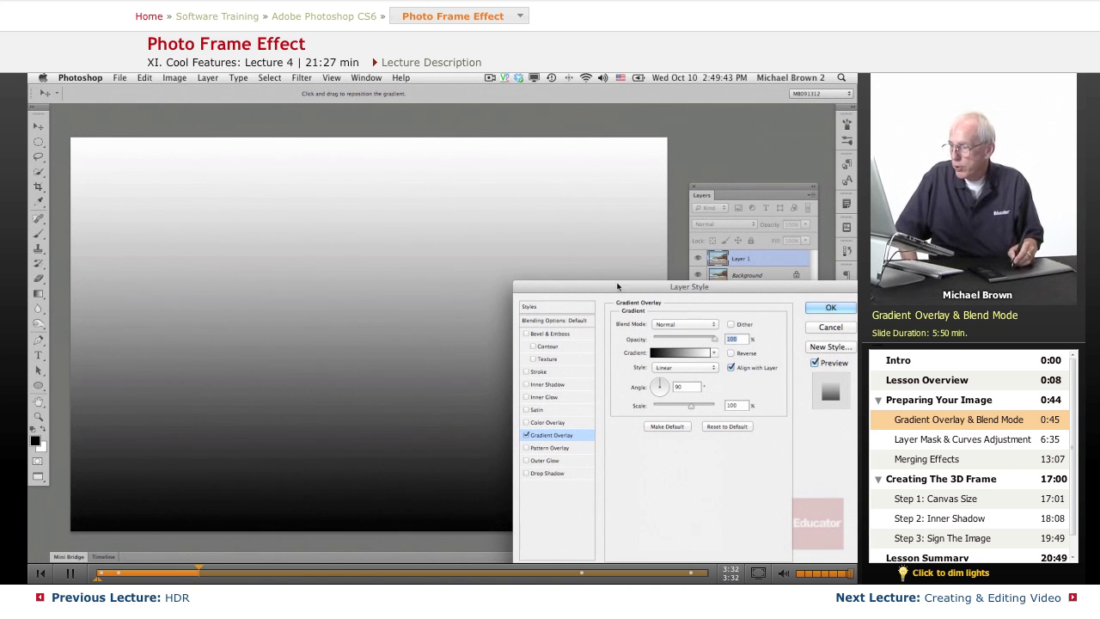
Try Darken and Lighten for the gradient overlay's blend mode, then settle on Overlay.
{"action": "left_click_drag", "start_coordinate": [621, 289], "coordinate": [605, 165]}
{"action": "left_click", "coordinate": [701, 204]}
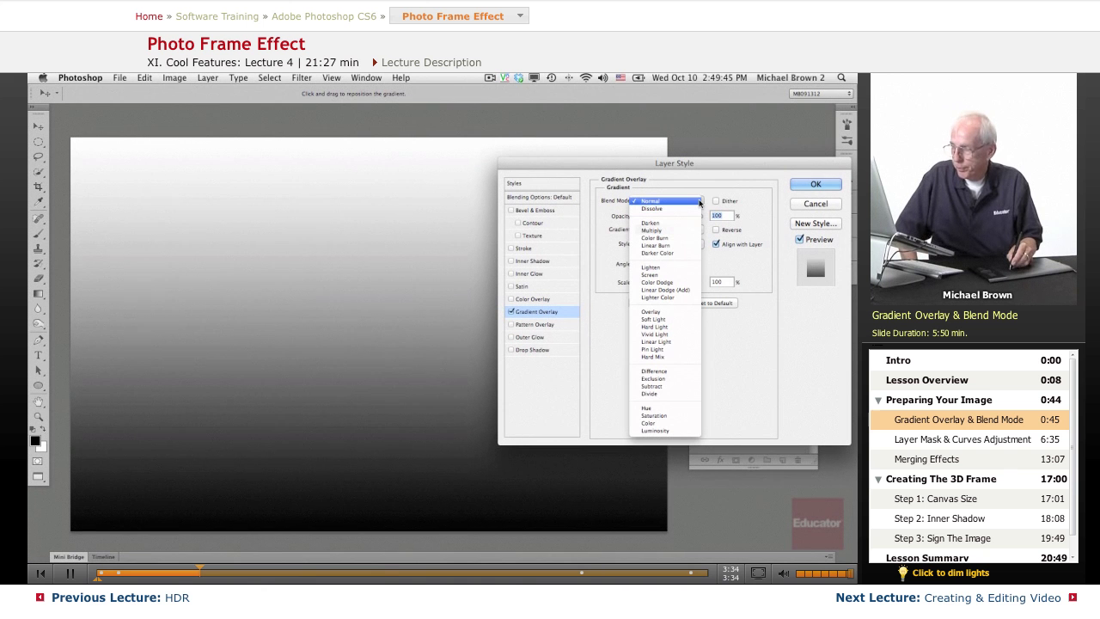
{"action": "left_click", "coordinate": [651, 224]}
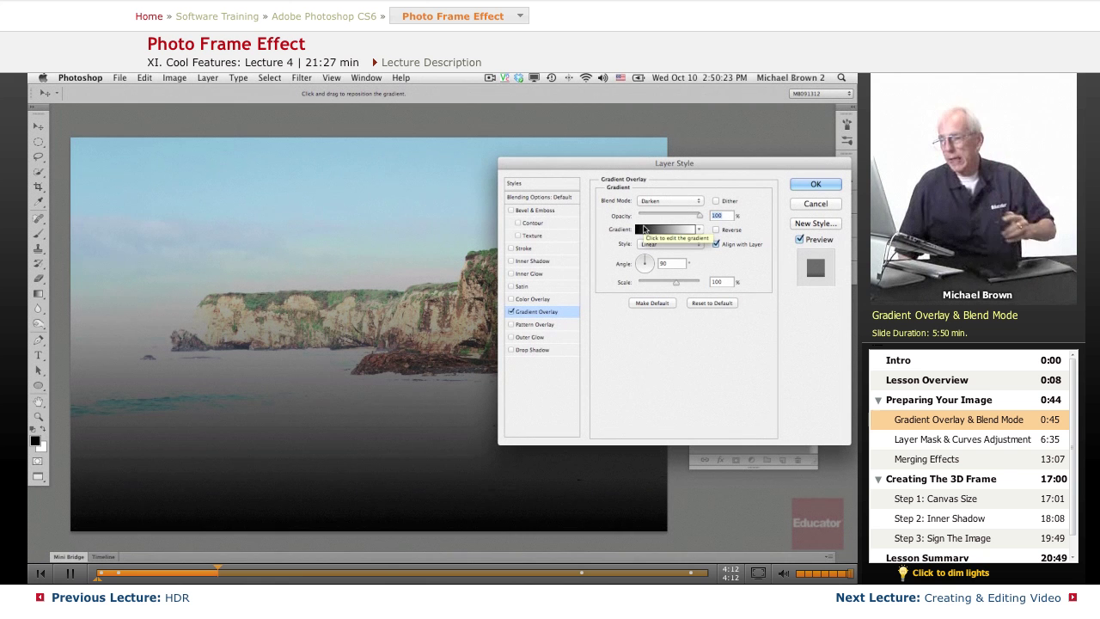
{"action": "left_click", "coordinate": [662, 201]}
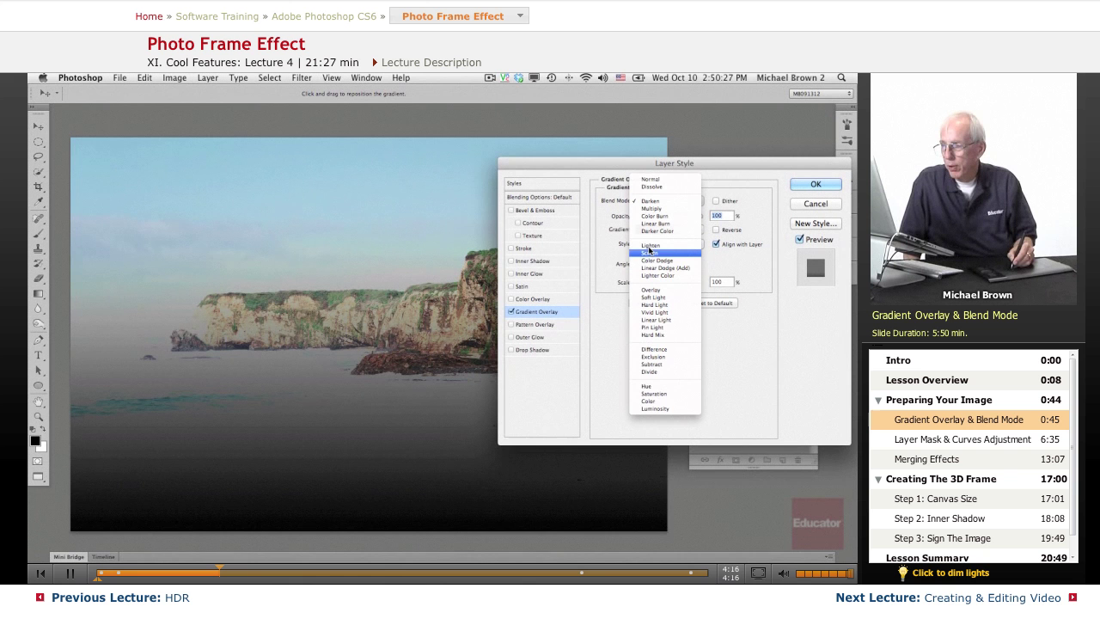
{"action": "left_click", "coordinate": [651, 247]}
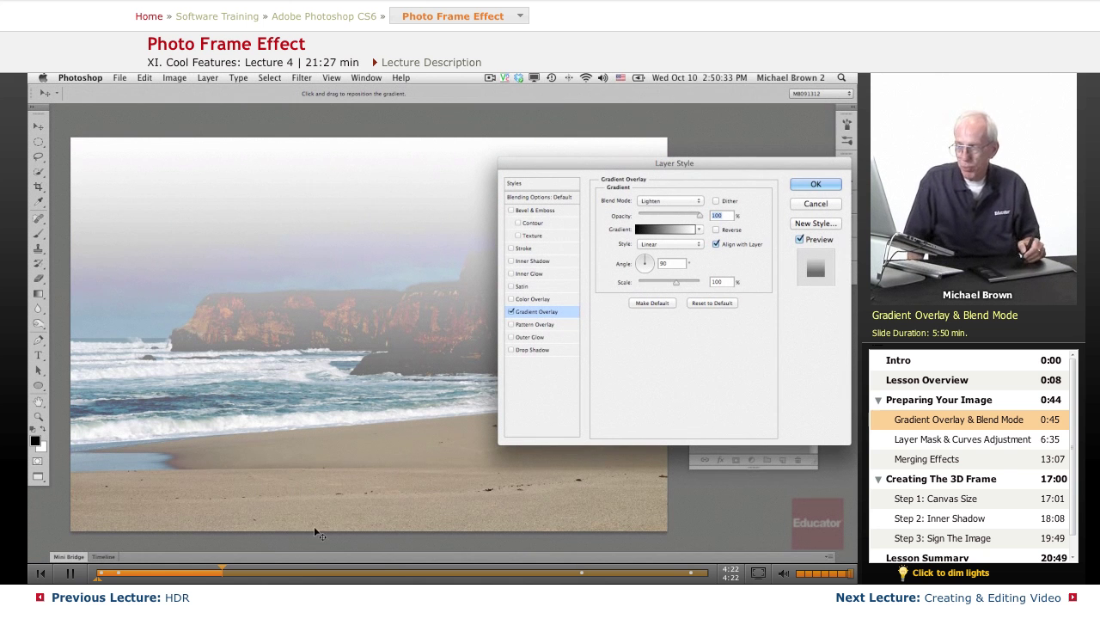
{"action": "left_click", "coordinate": [655, 203]}
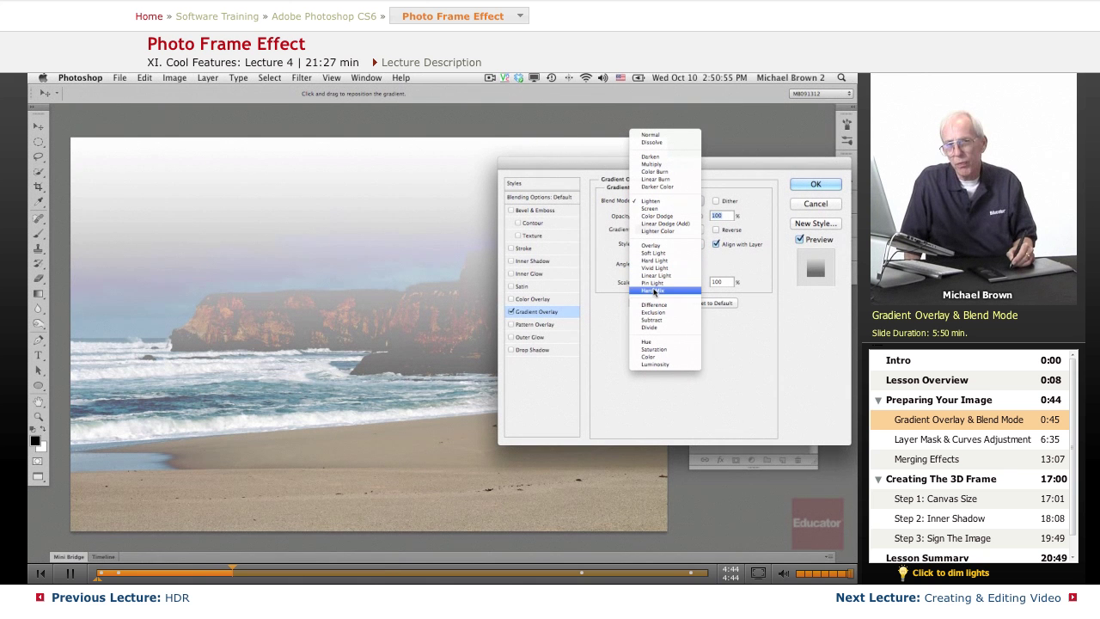
{"action": "left_click", "coordinate": [646, 248]}
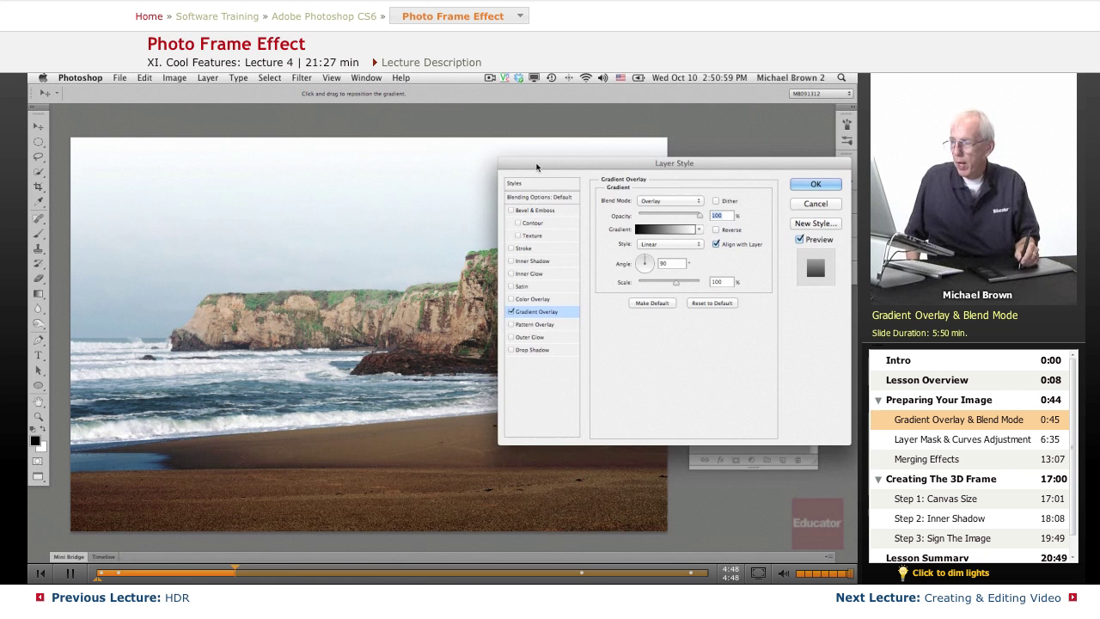
Open the overlay's black-to-white Two Color gradient in the Gradient Editor.
{"action": "left_click_drag", "start_coordinate": [535, 168], "coordinate": [575, 221]}
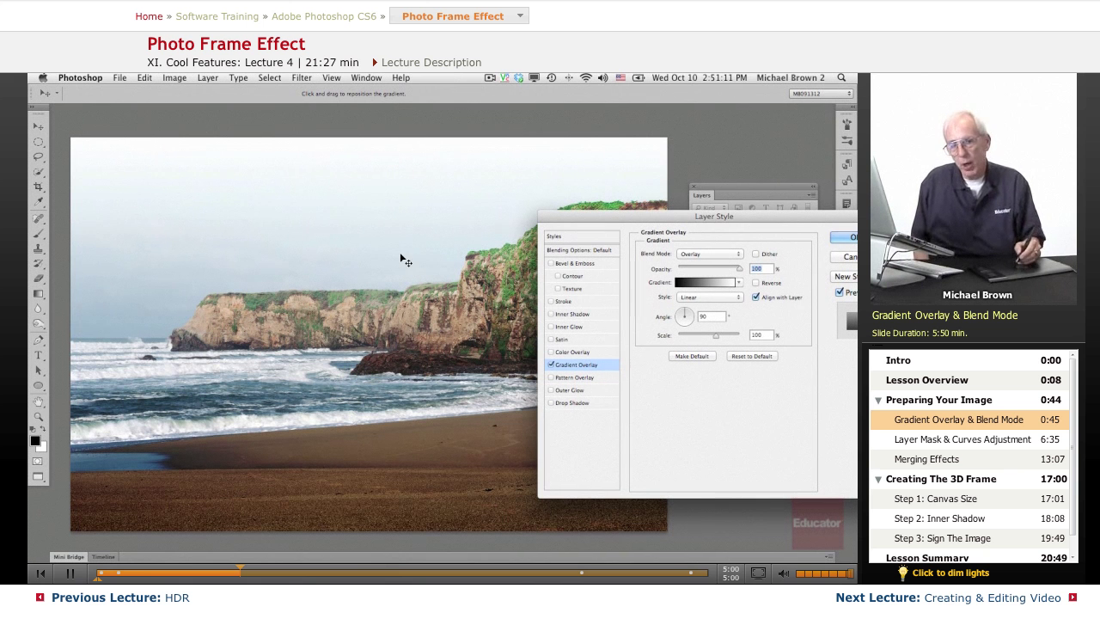
{"action": "left_click", "coordinate": [692, 284]}
Sample a dark sand tone for the left stop and sky blue for the right stop.
{"action": "left_click_drag", "start_coordinate": [693, 286], "coordinate": [687, 228]}
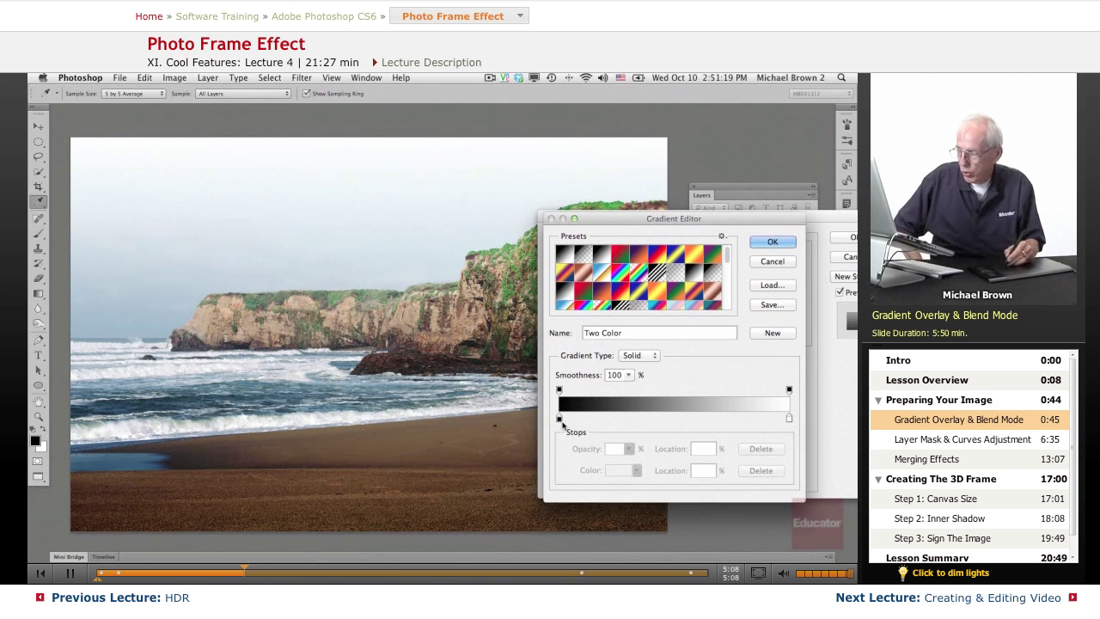
{"action": "left_click", "coordinate": [560, 419]}
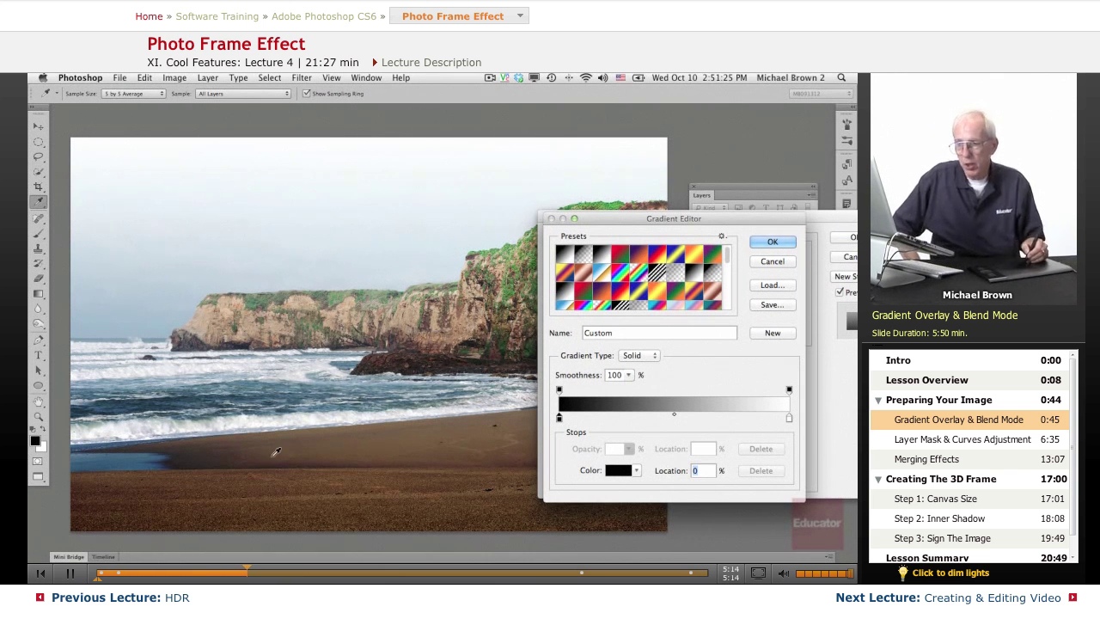
{"action": "left_click", "coordinate": [222, 484]}
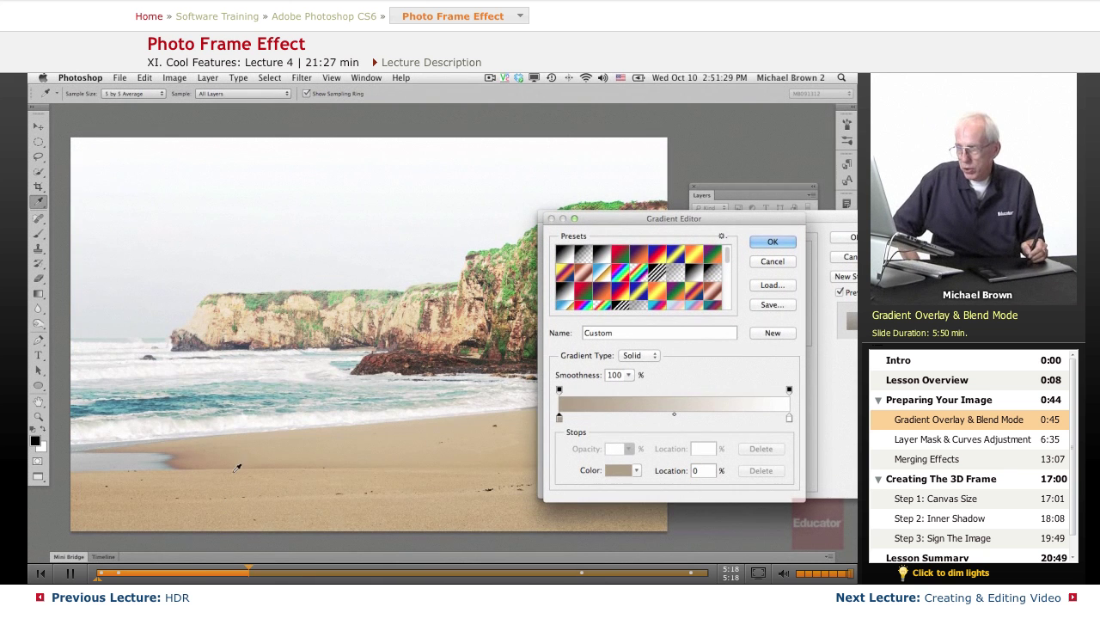
{"action": "left_click", "coordinate": [182, 460]}
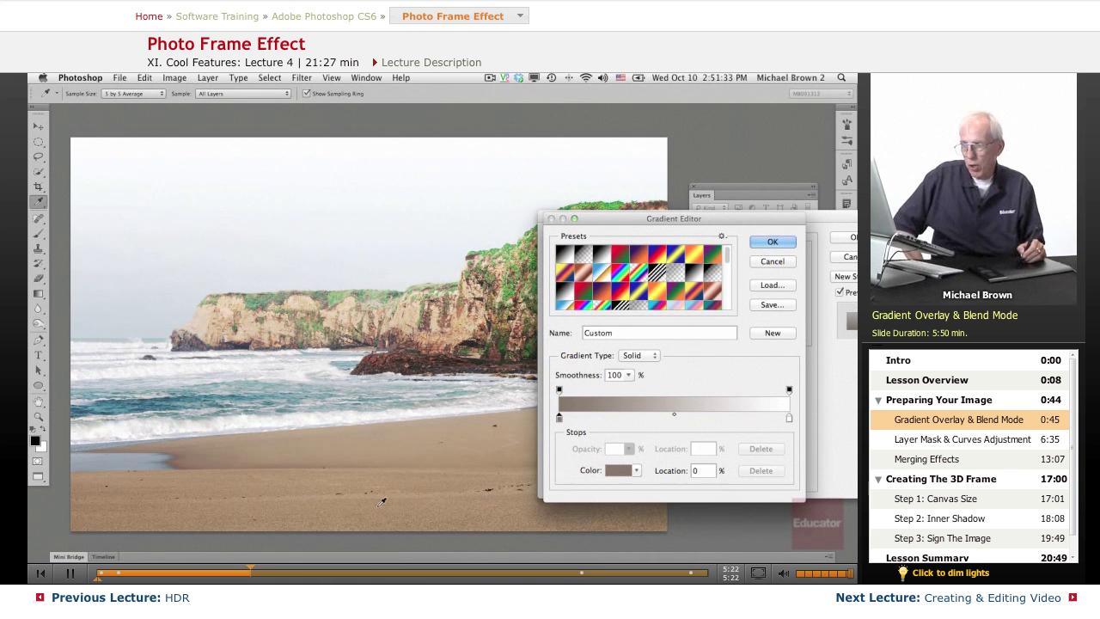
{"action": "left_click", "coordinate": [789, 419]}
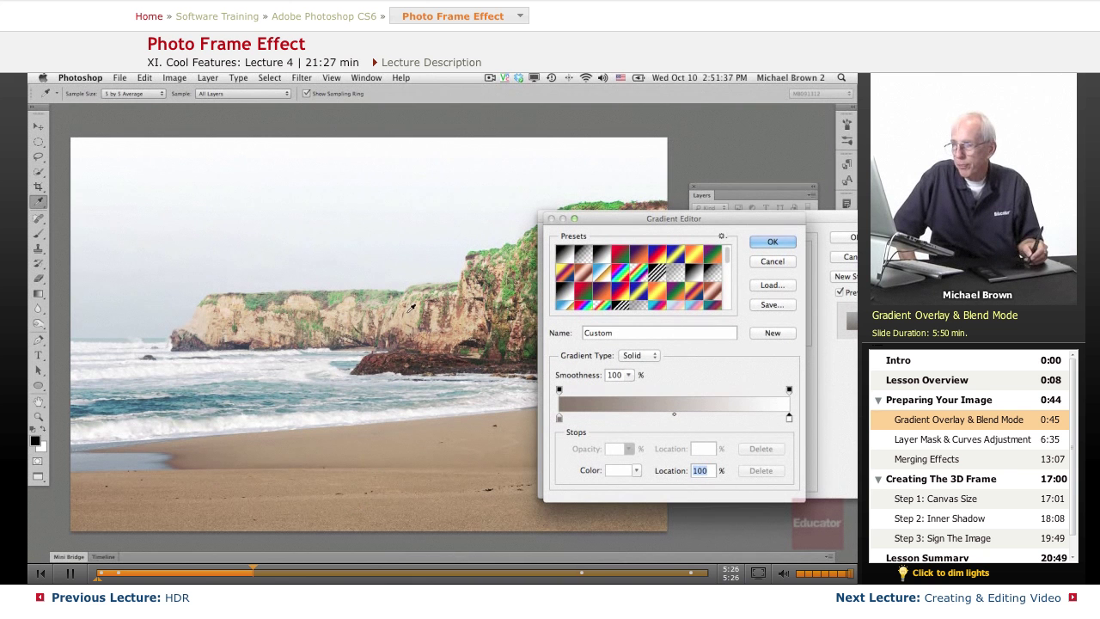
{"action": "left_click", "coordinate": [163, 238]}
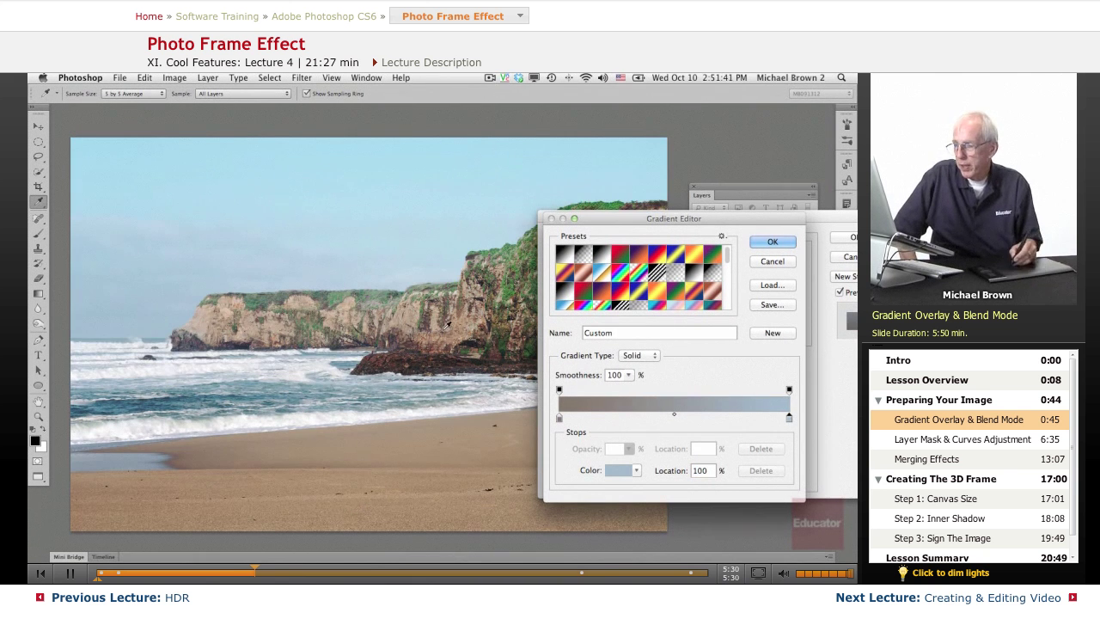
Refine the left stop to a warmer sand brown (7d6653) in the Color Picker.
{"action": "left_click", "coordinate": [560, 416]}
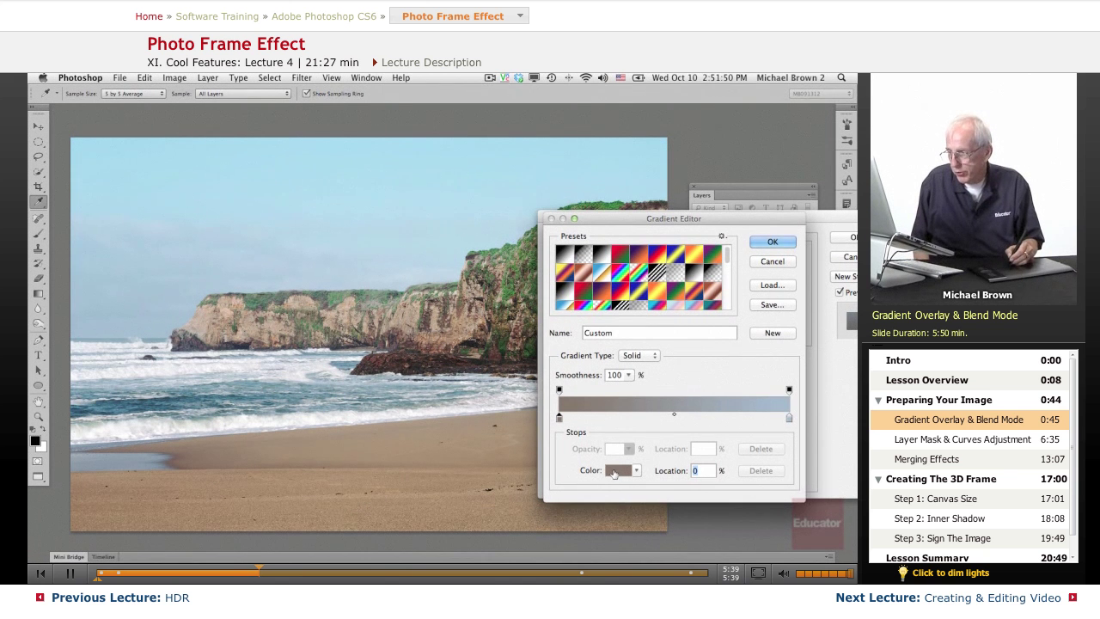
{"action": "left_click", "coordinate": [614, 474]}
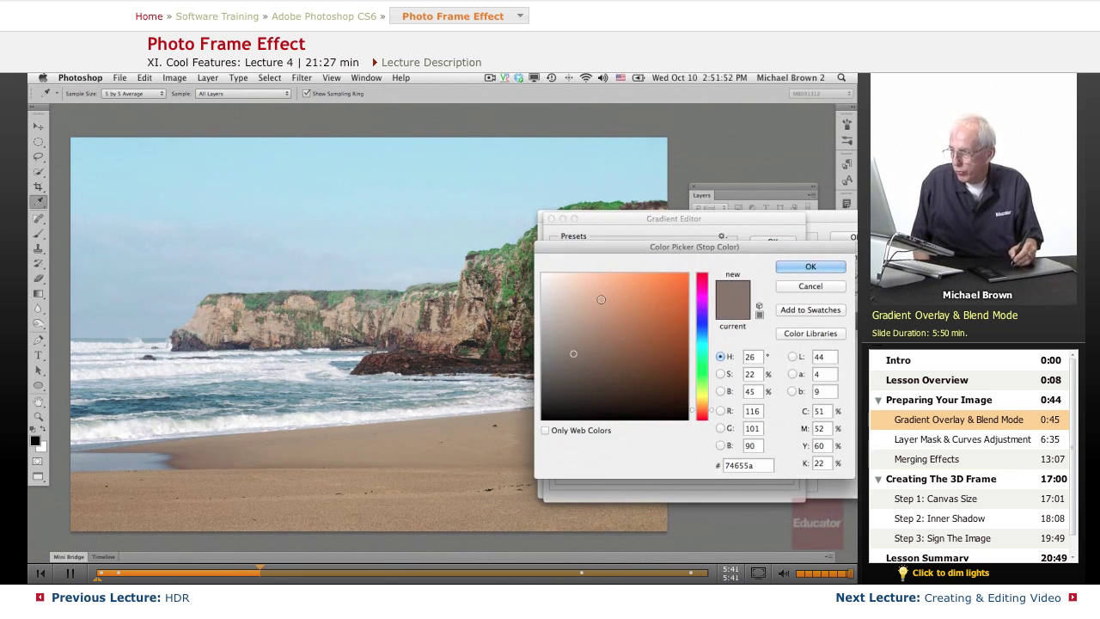
{"action": "left_click_drag", "start_coordinate": [574, 352], "coordinate": [590, 348]}
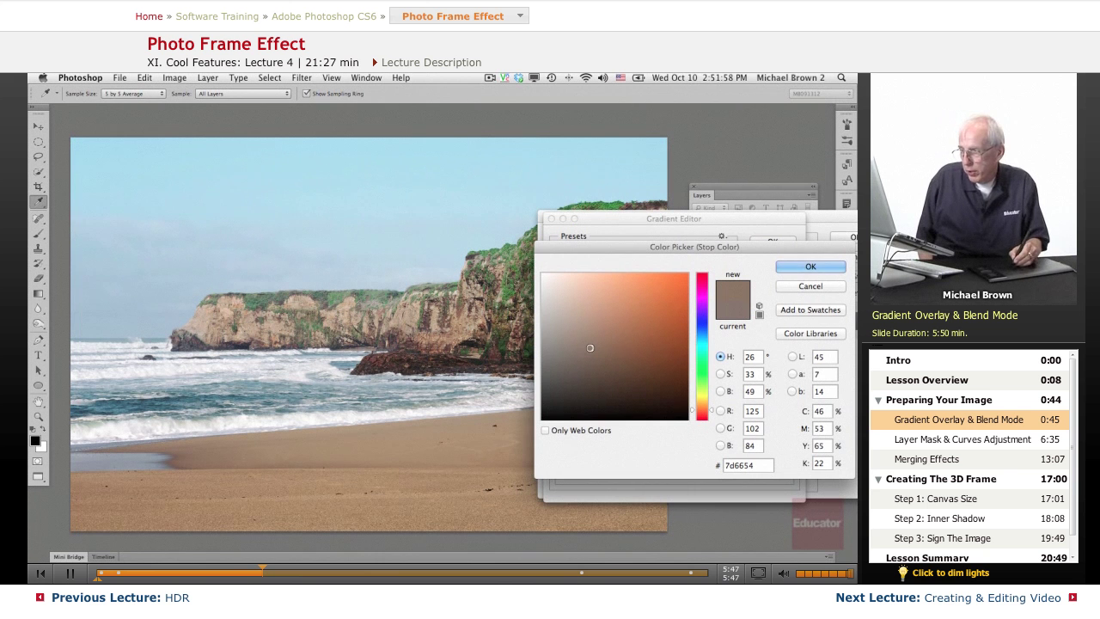
{"action": "left_click", "coordinate": [789, 272]}
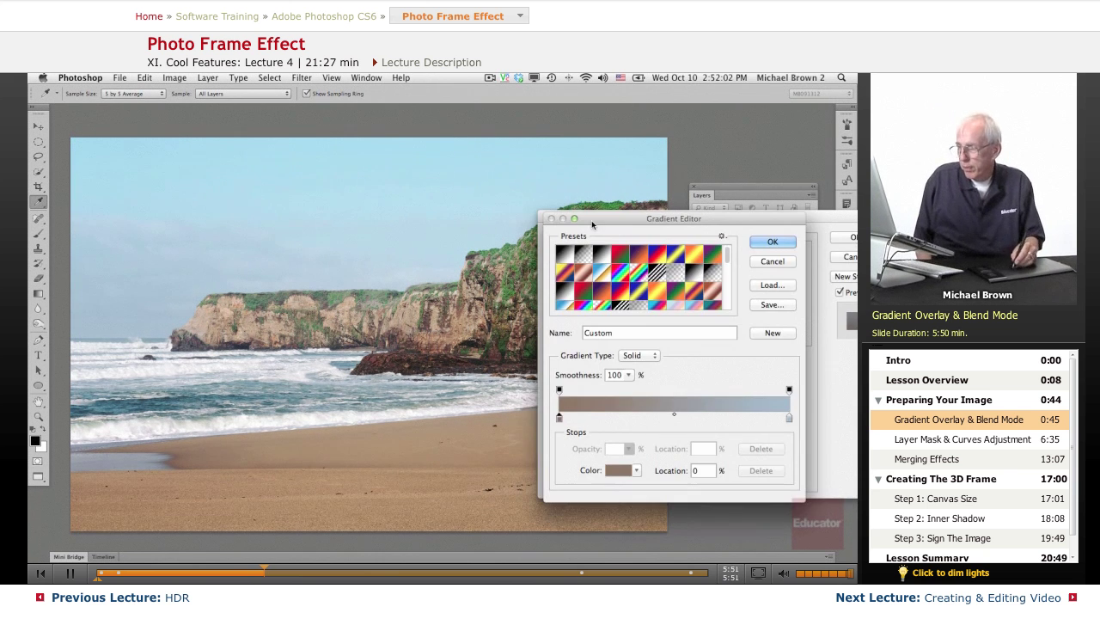
Deepen the gradient's right stop to a muted sky blue (80a0c9) in the Color Picker.
{"action": "left_click_drag", "start_coordinate": [585, 220], "coordinate": [604, 239]}
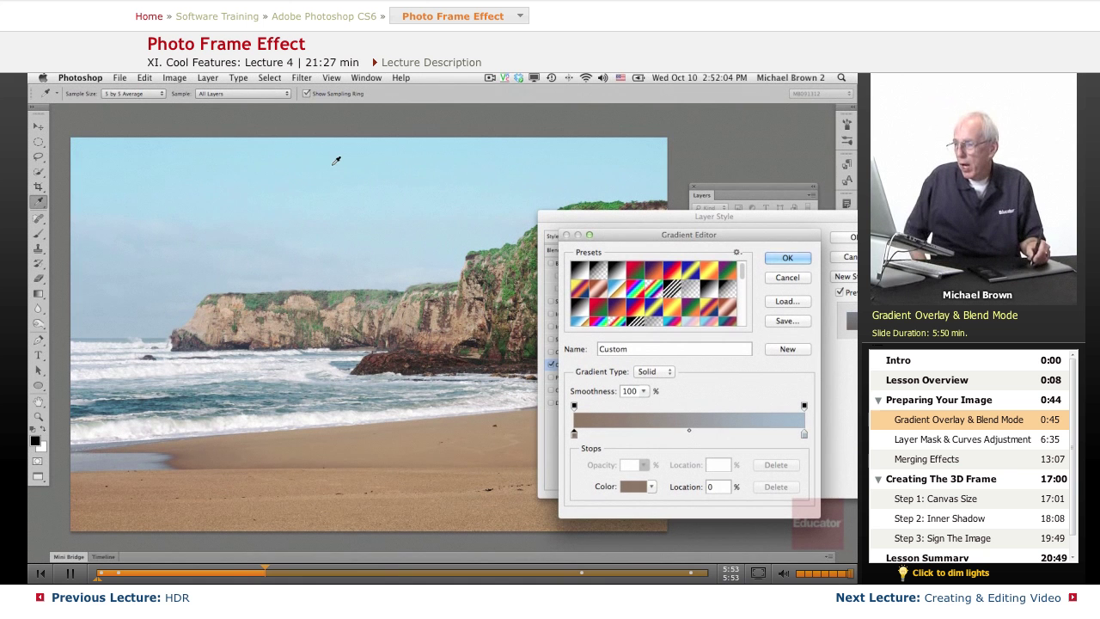
{"action": "left_click", "coordinate": [804, 435]}
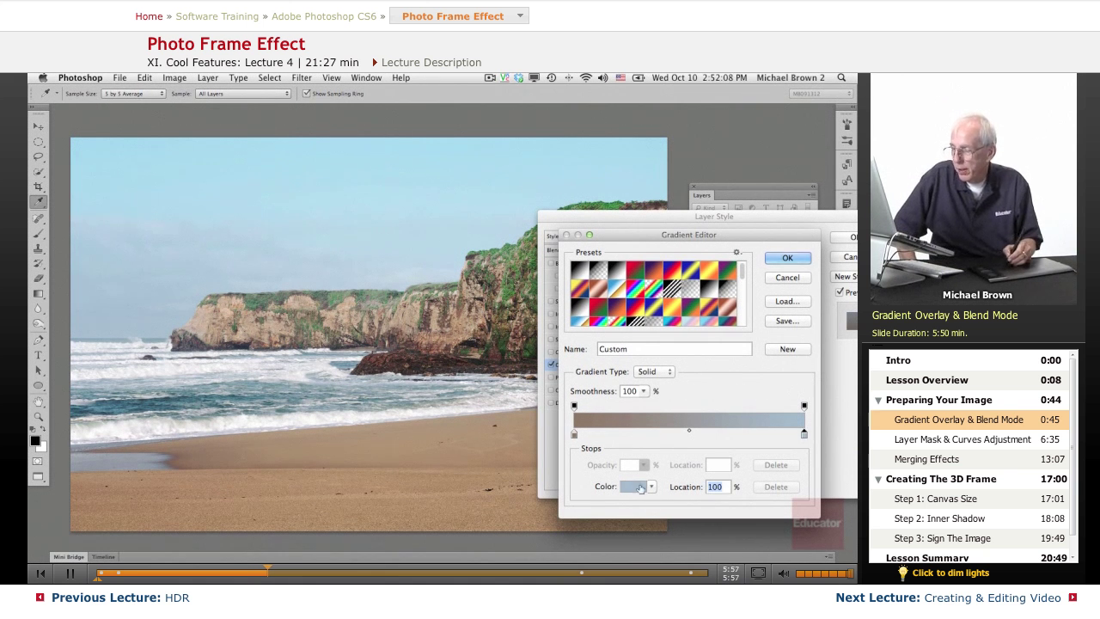
{"action": "left_click", "coordinate": [634, 486]}
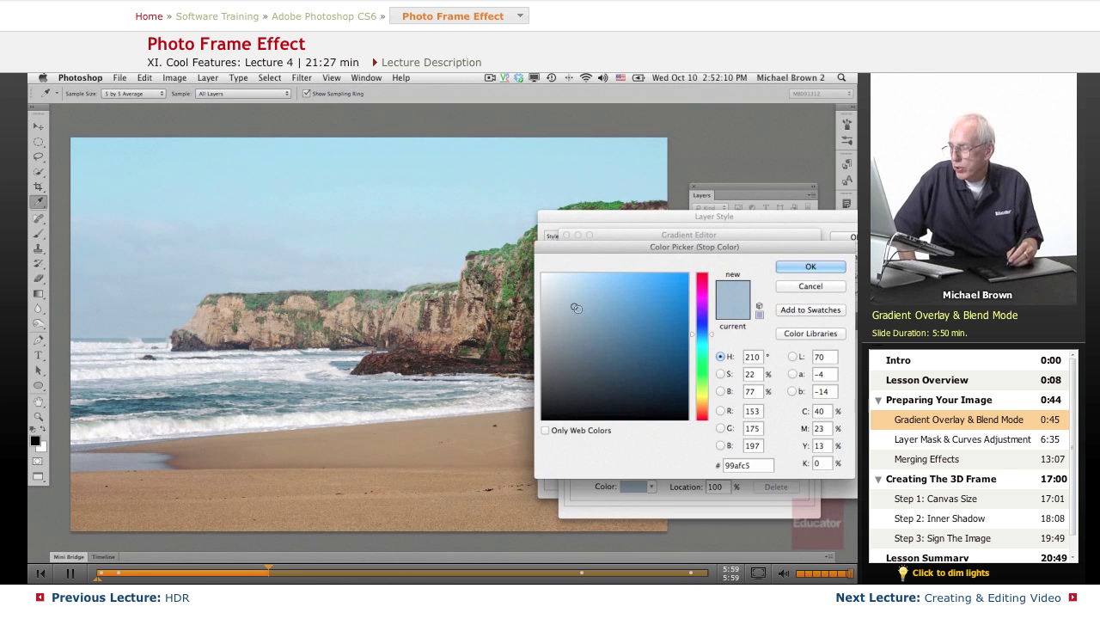
{"action": "left_click", "coordinate": [700, 332]}
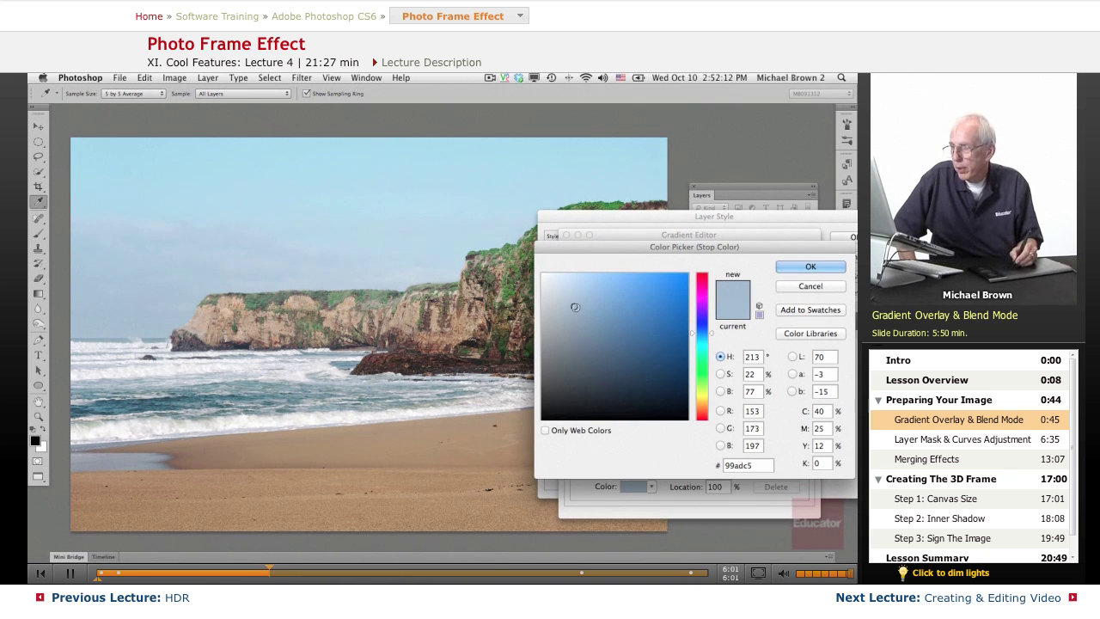
{"action": "left_click_drag", "start_coordinate": [578, 308], "coordinate": [595, 304]}
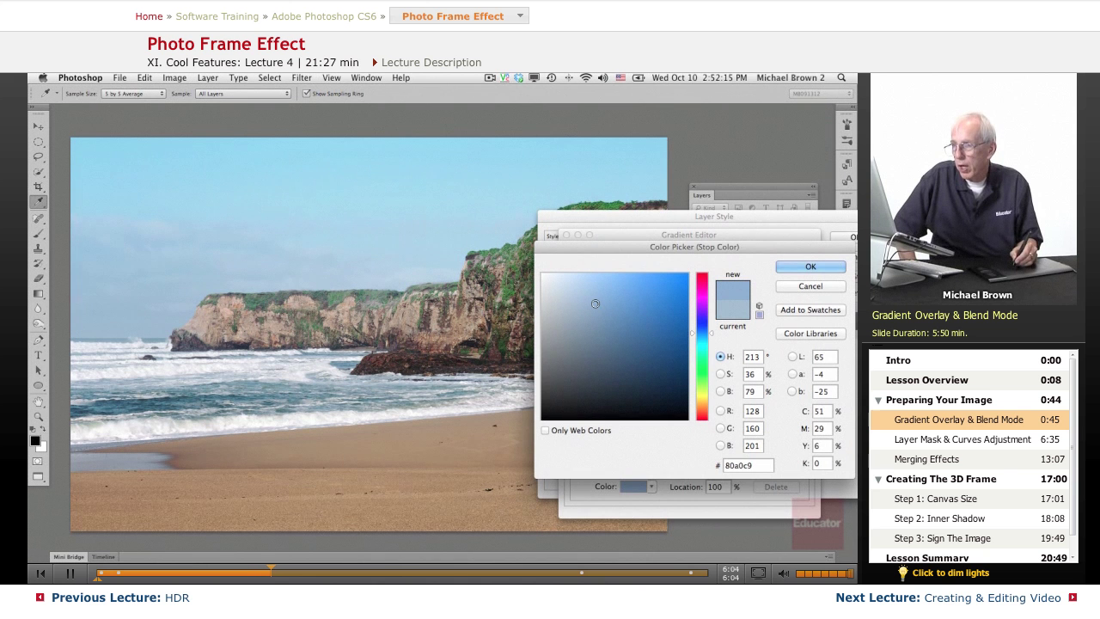
{"action": "left_click", "coordinate": [810, 266]}
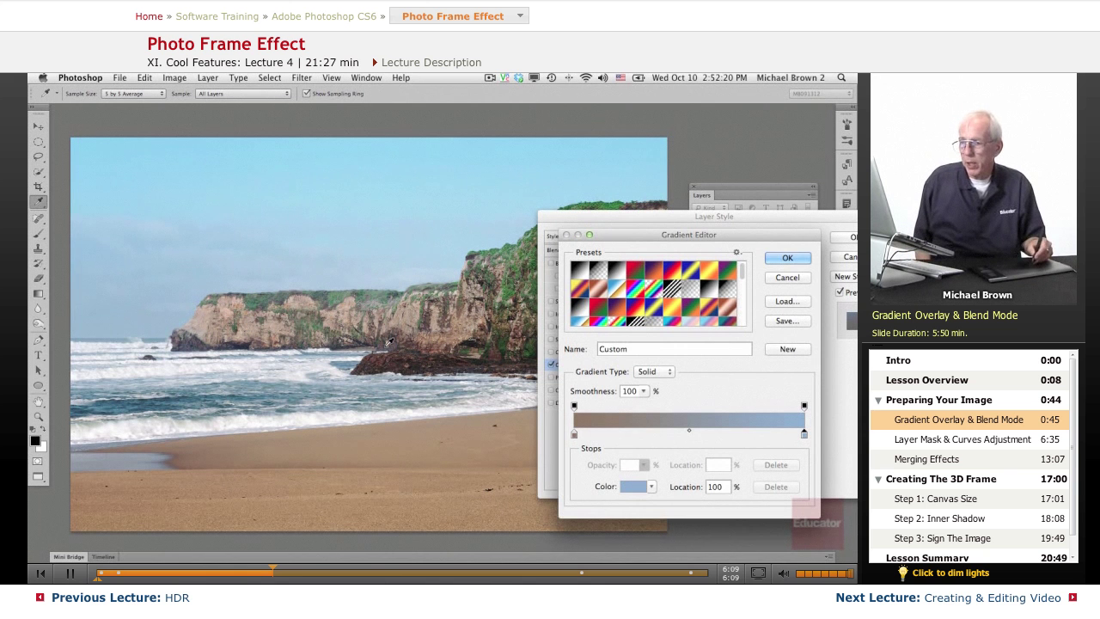
{"action": "left_click_drag", "start_coordinate": [599, 235], "coordinate": [547, 249]}
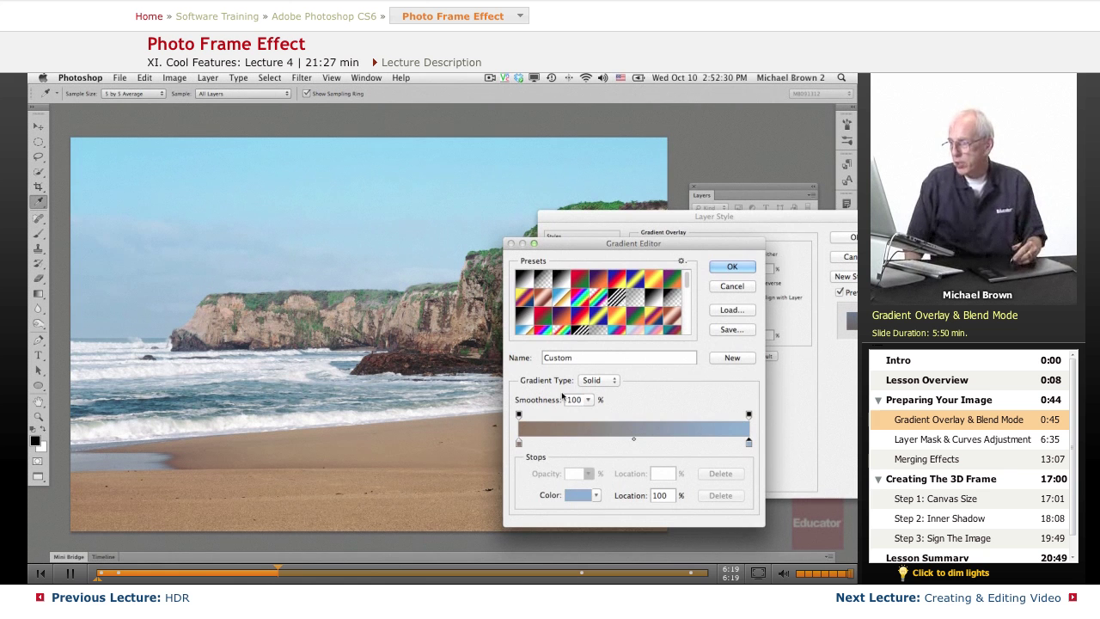
{"action": "left_click", "coordinate": [733, 266]}
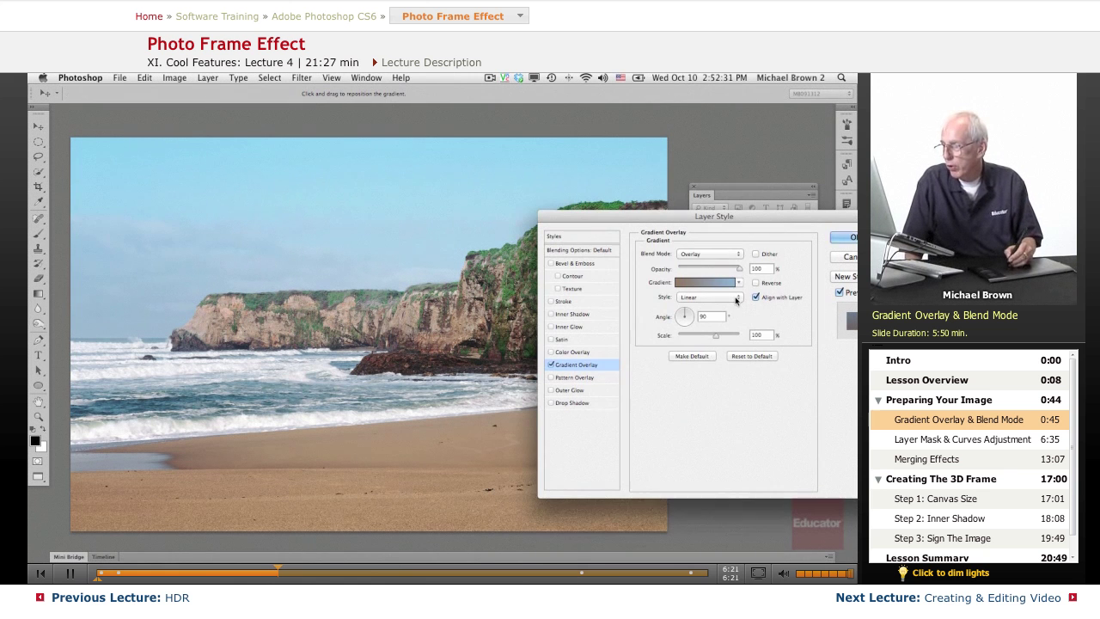
{"action": "left_click", "coordinate": [692, 255]}
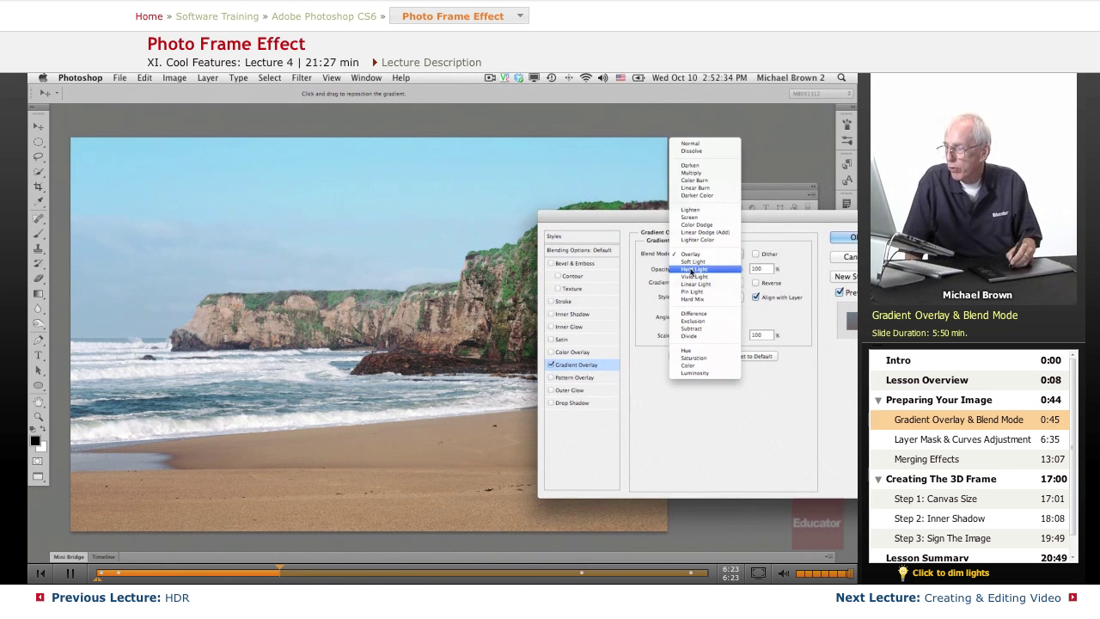
{"action": "left_click", "coordinate": [692, 269]}
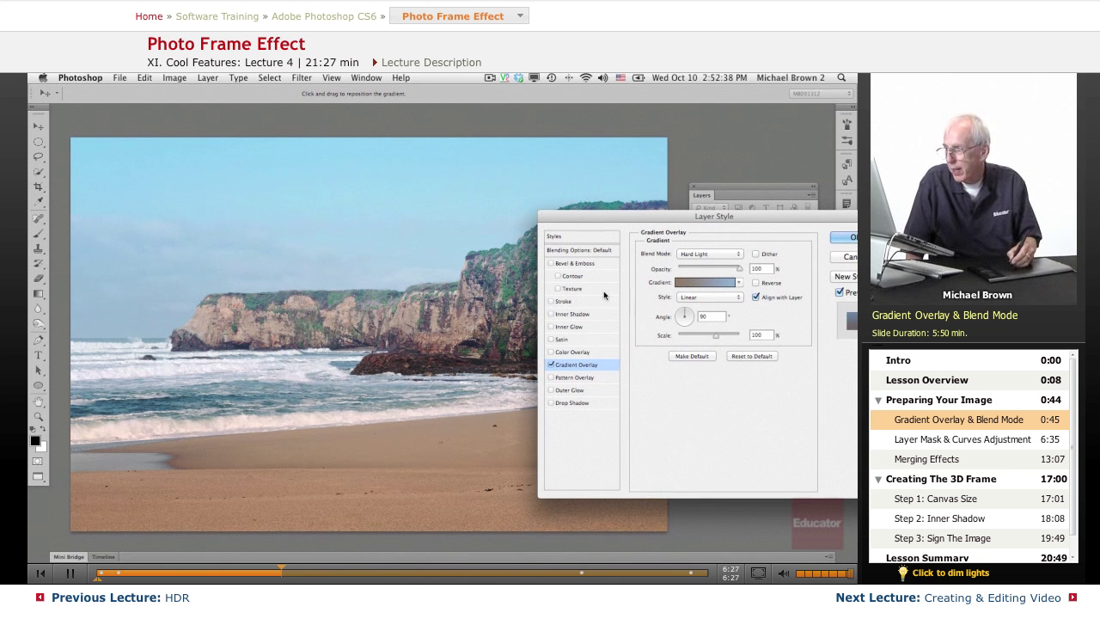
{"action": "left_click", "coordinate": [692, 260]}
{"action": "left_click", "coordinate": [688, 248]}
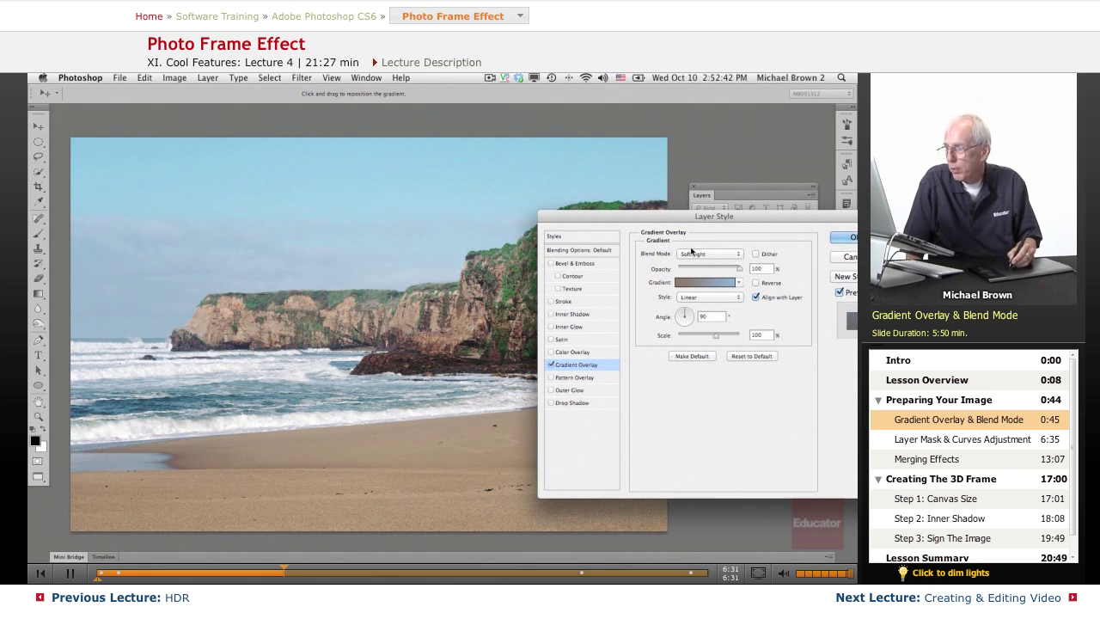
{"action": "left_click", "coordinate": [690, 254]}
{"action": "left_click", "coordinate": [690, 247]}
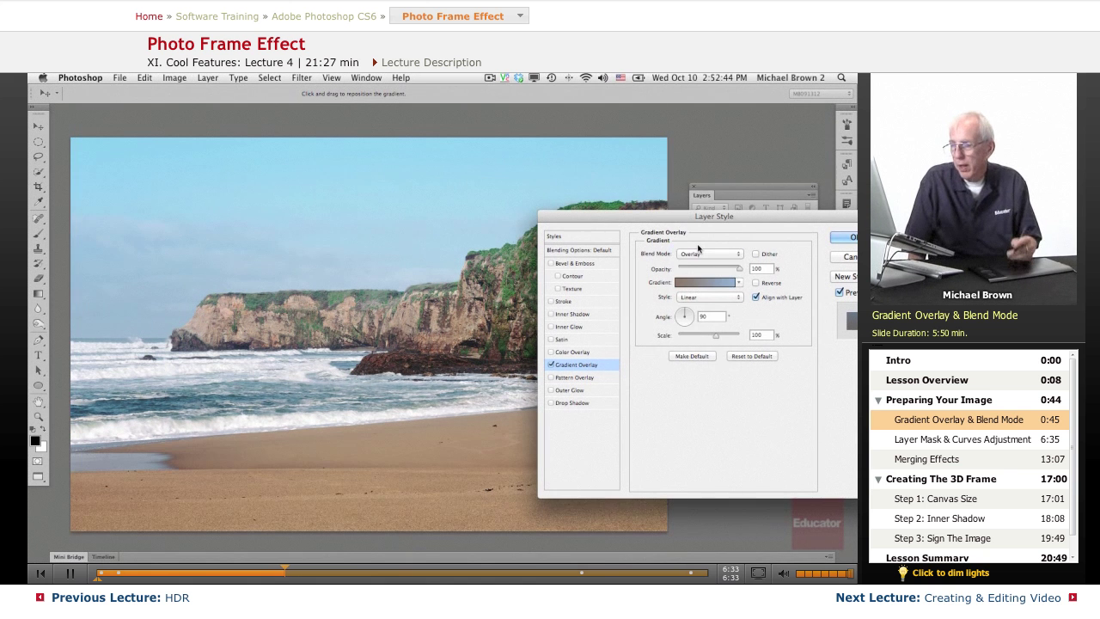